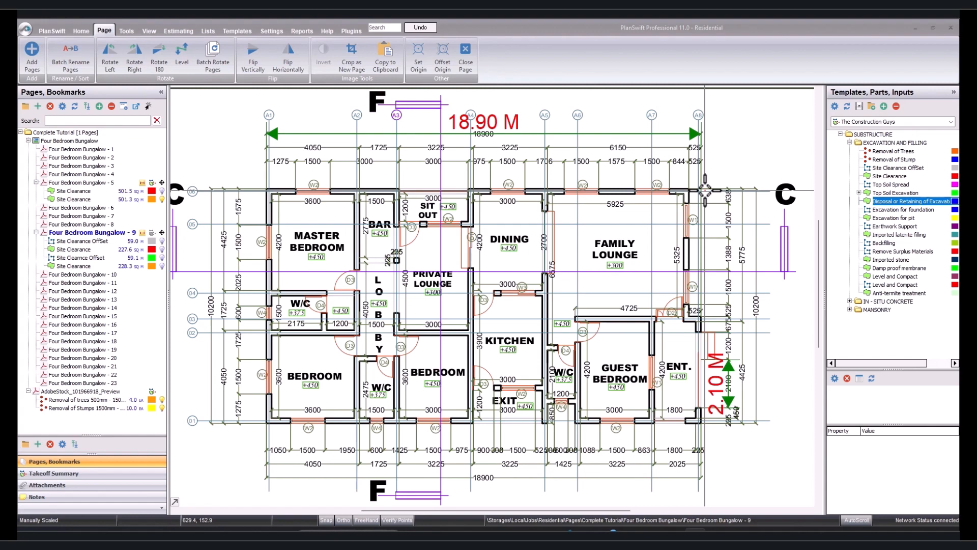
Switch to the Worksheet PDF in the browser and set the drawing pen colour to dark blue.
key("alt+Tab")
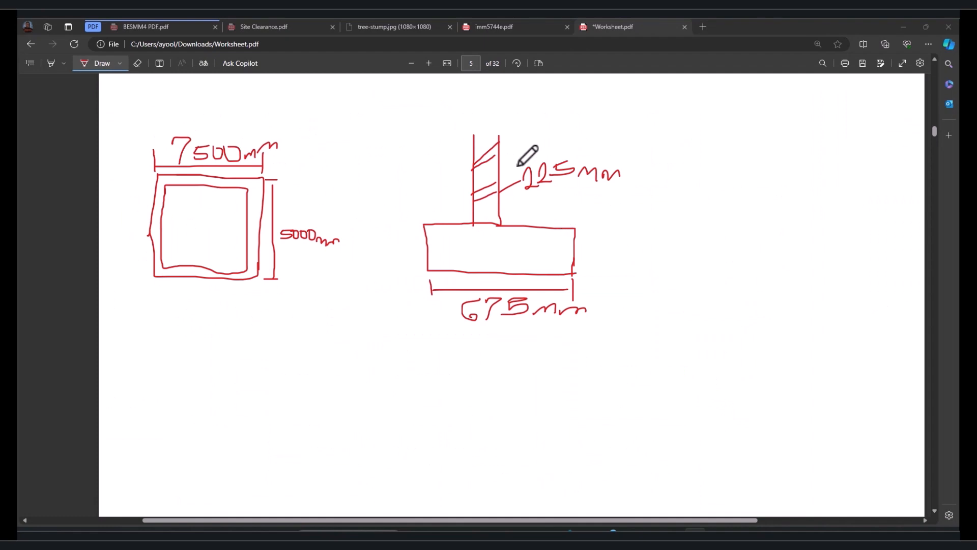
left_click(105, 62)
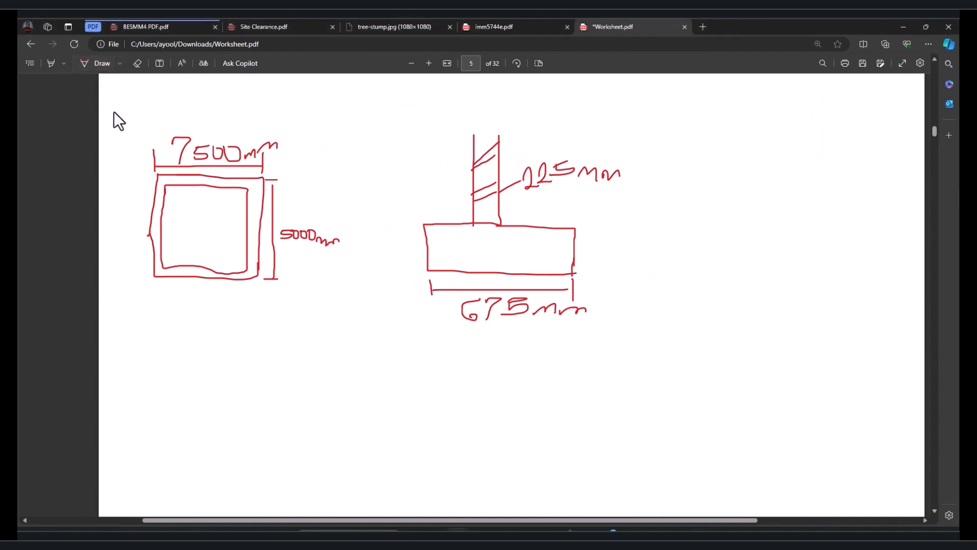
left_click(82, 63)
left_click(119, 62)
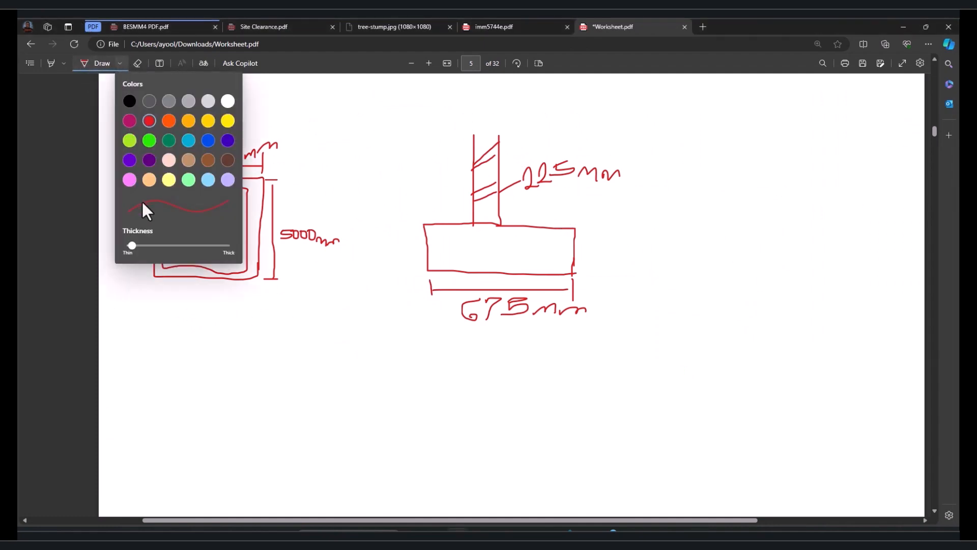
left_click(229, 142)
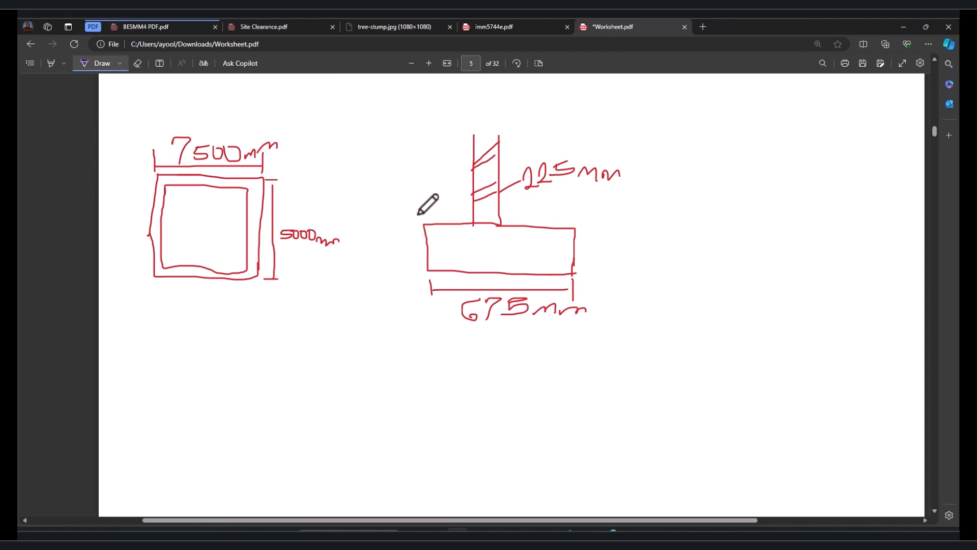
Mark the foundation extents in blue along the top of the 675 mm footing and at the corner of the 7500 mm plan.
mouse_move(421, 211)
left_mouse_down()
mouse_move(422, 224)
mouse_move(504, 221)
mouse_move(500, 229)
left_mouse_up()
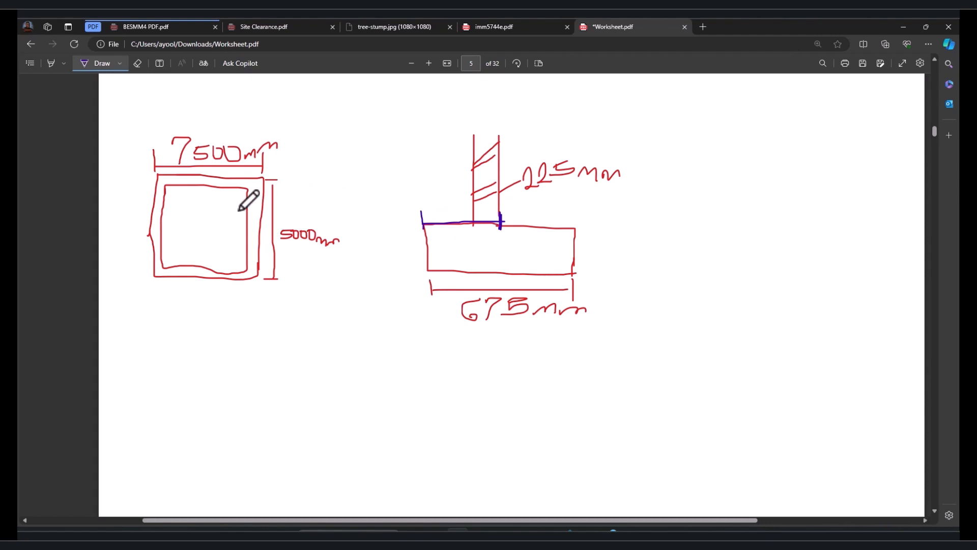
mouse_move(263, 177)
left_mouse_down()
mouse_move(264, 198)
mouse_move(244, 200)
left_mouse_up()
left_click_drag(477, 169, 484, 173)
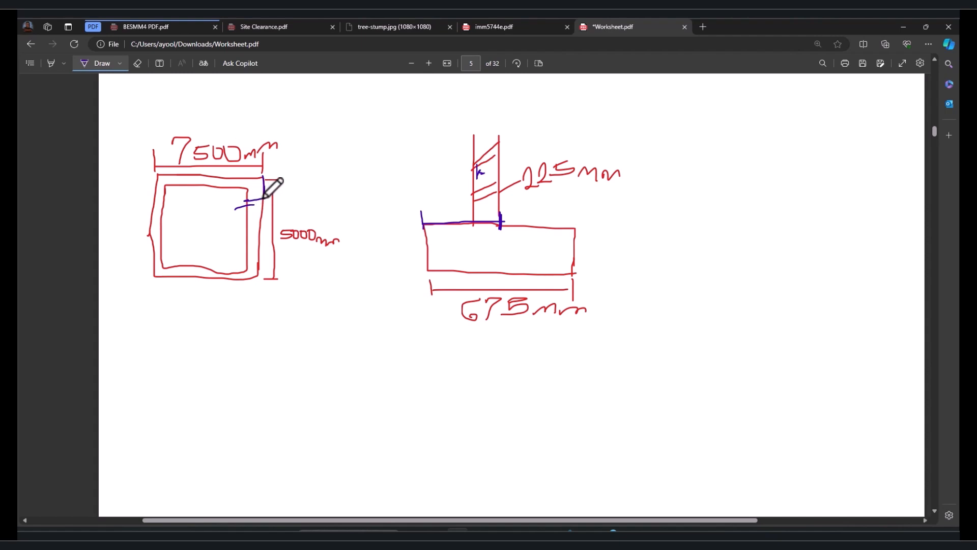
mouse_move(264, 178)
left_mouse_down()
mouse_move(244, 200)
mouse_move(222, 201)
mouse_move(222, 214)
left_mouse_up()
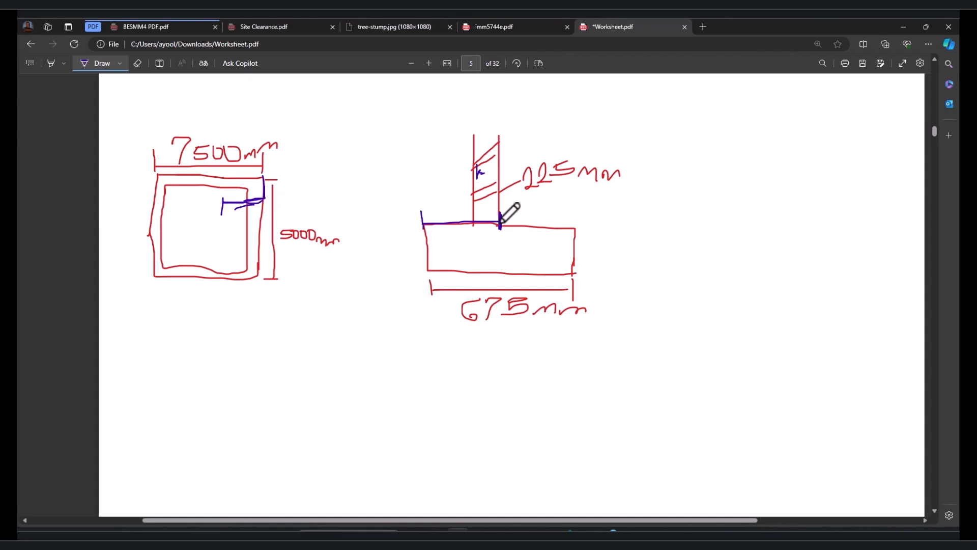
left_click_drag(500, 222, 576, 224)
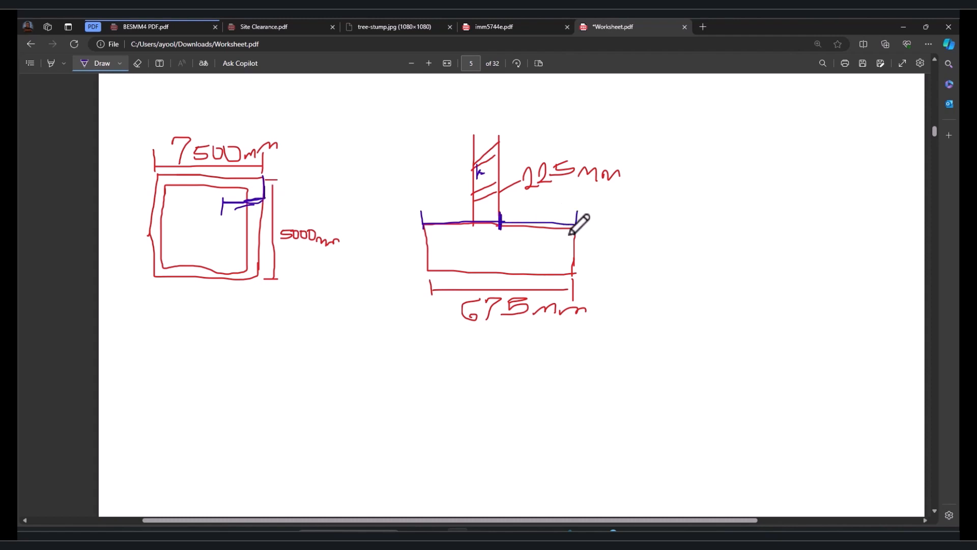
Write 2 | 225 beside the footing section and label the plan sketch's upper corners L and R.
left_click_drag(705, 216, 743, 225)
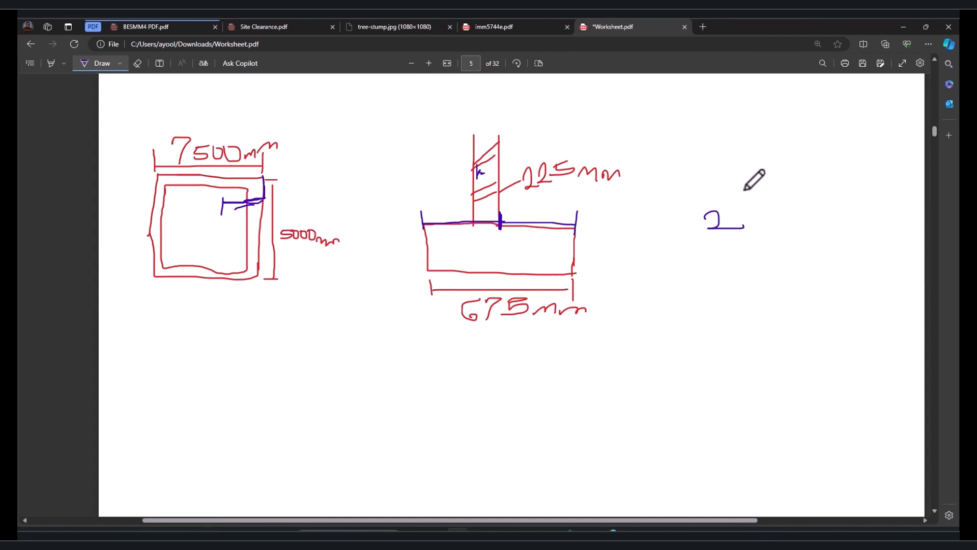
mouse_move(746, 189)
left_mouse_down()
mouse_move(746, 237)
mouse_move(761, 229)
left_mouse_up()
left_click_drag(762, 219, 809, 224)
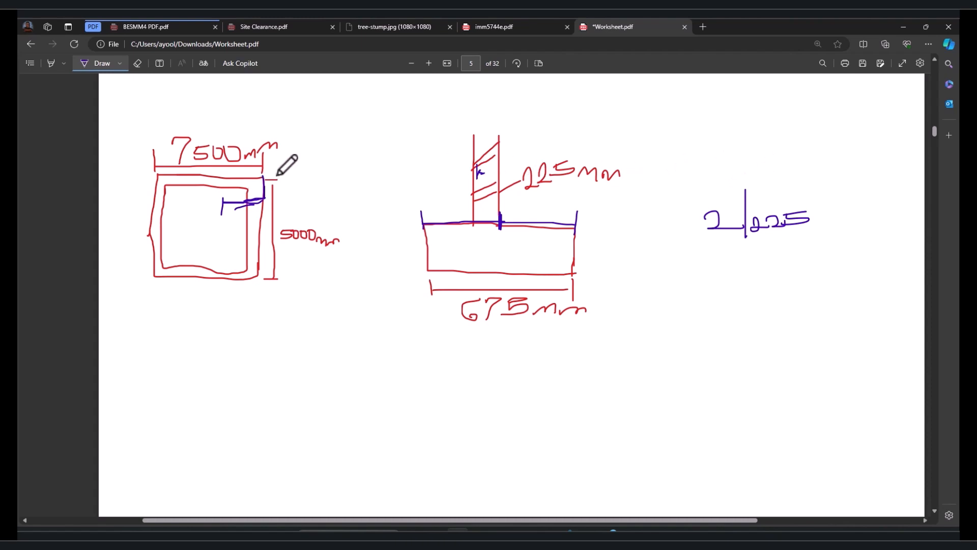
left_click_drag(279, 172, 294, 186)
left_click_drag(136, 164, 153, 178)
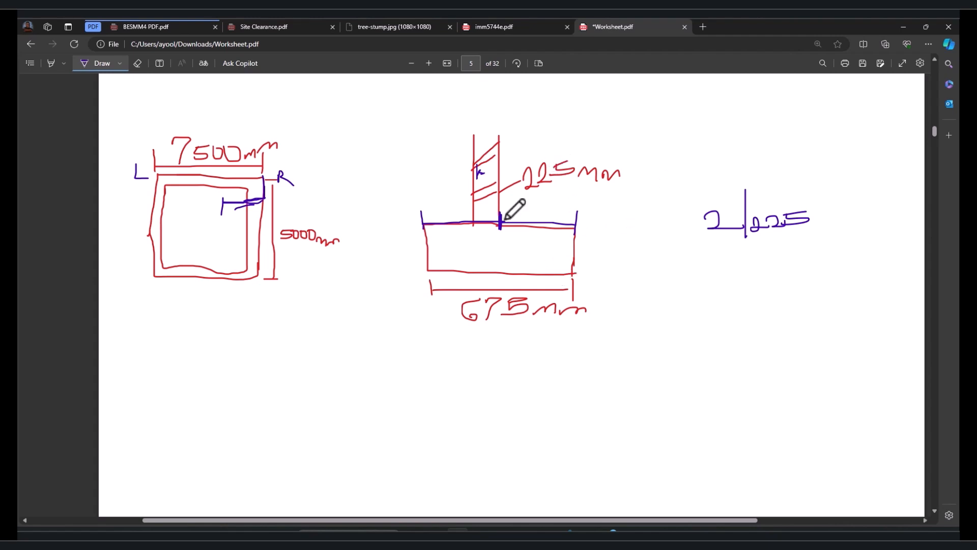
Extend the lines from the footing top and wall face, and add handwritten working below the 675 mm dimension.
left_click_drag(500, 224, 583, 227)
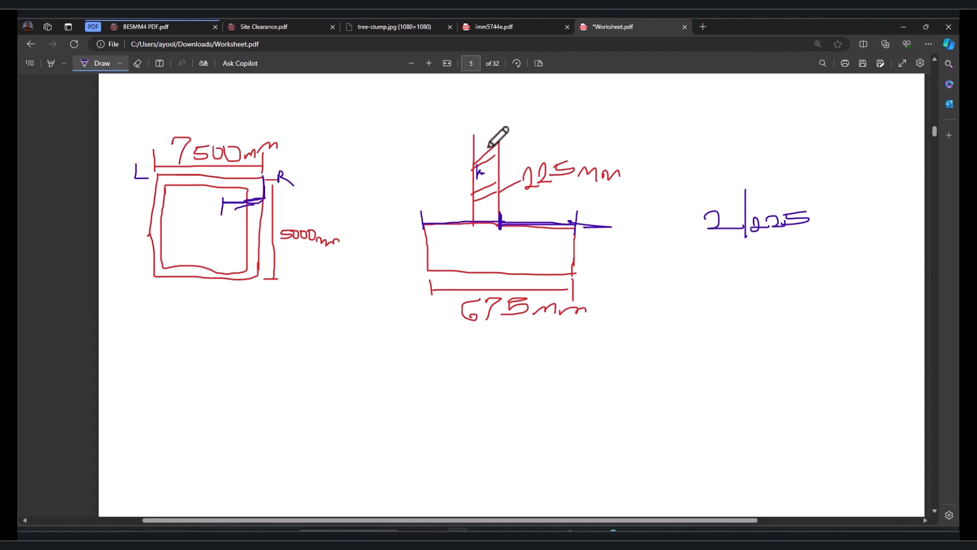
left_click_drag(491, 143, 517, 138)
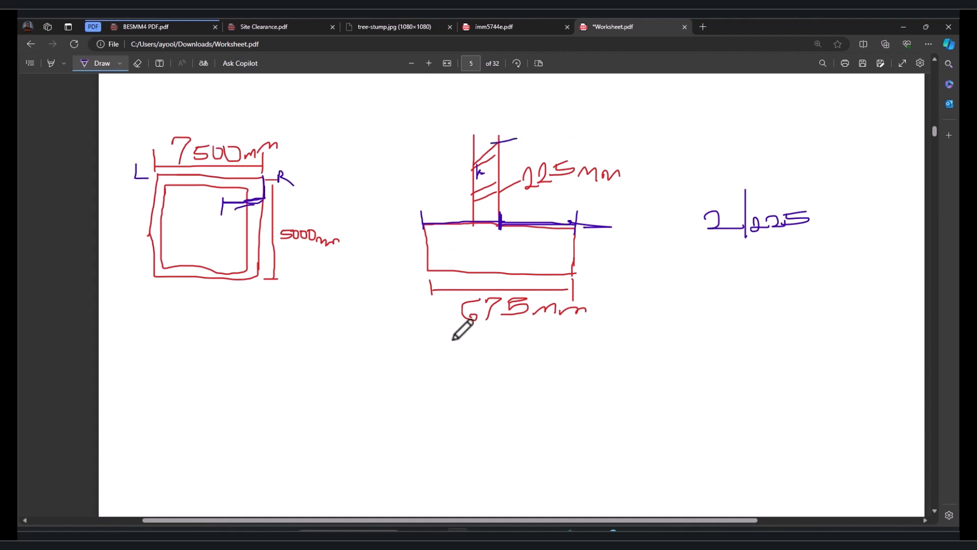
mouse_move(441, 332)
left_mouse_down()
mouse_move(441, 356)
mouse_move(602, 348)
mouse_move(593, 376)
left_mouse_up()
mouse_move(494, 375)
left_mouse_down()
mouse_move(509, 388)
mouse_move(492, 418)
left_mouse_up()
mouse_move(515, 376)
left_mouse_down()
mouse_move(519, 384)
mouse_move(503, 391)
left_mouse_up()
left_click_drag(515, 375, 537, 376)
left_click_drag(540, 377, 541, 376)
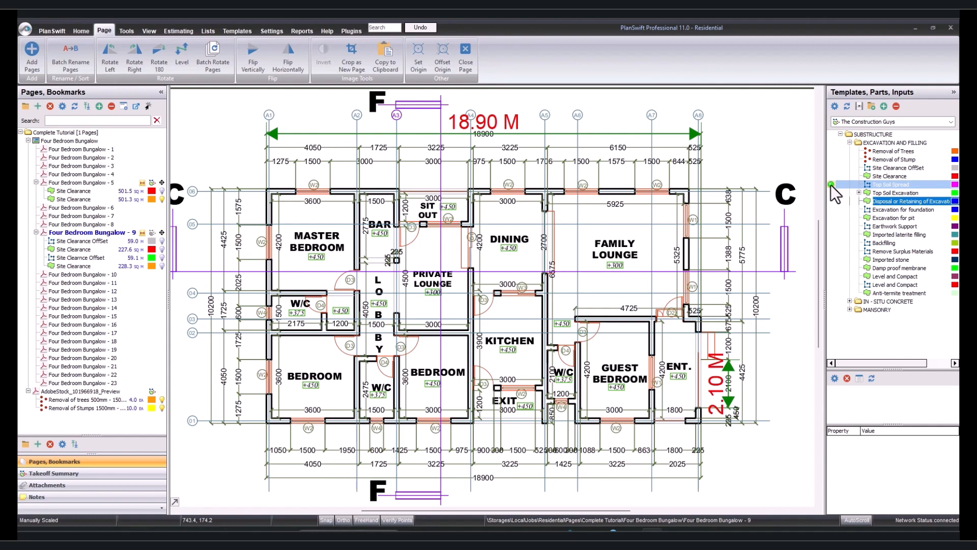
Switch to PlanSwift and start a Top Soil Spread takeoff with the width set to 0.225 m.
double_click(855, 185)
left_click(414, 265)
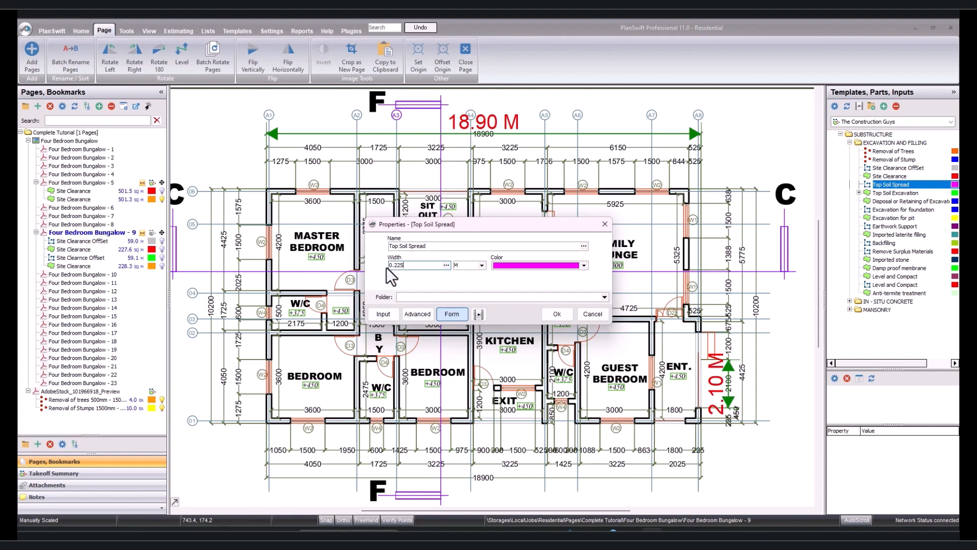
left_click(482, 264)
left_click(467, 300)
left_click_drag(423, 267, 369, 268)
type("2")
left_click(556, 314)
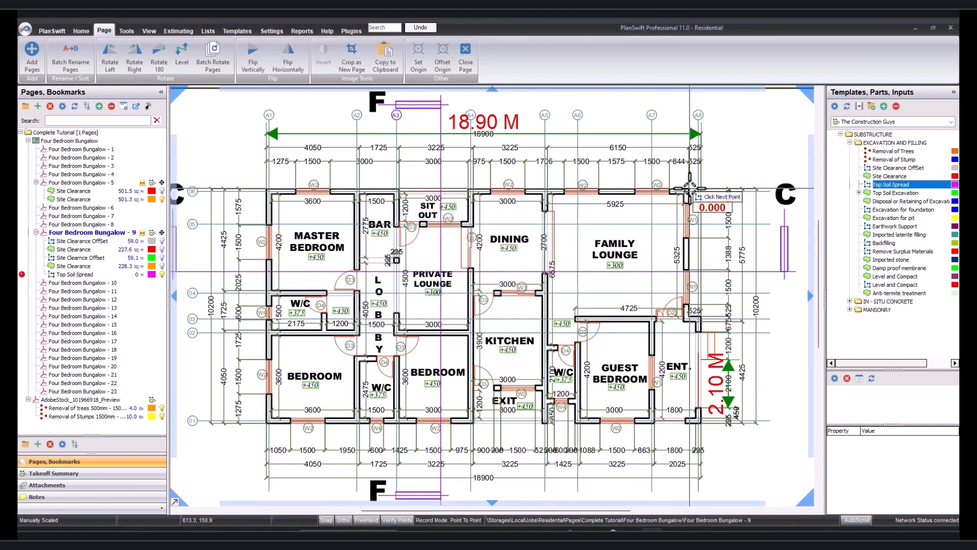
Trace the Top Soil Spread around the bungalow's outer walls, following the step at the entrance, and stop recording.
left_click(690, 188)
left_click(264, 187)
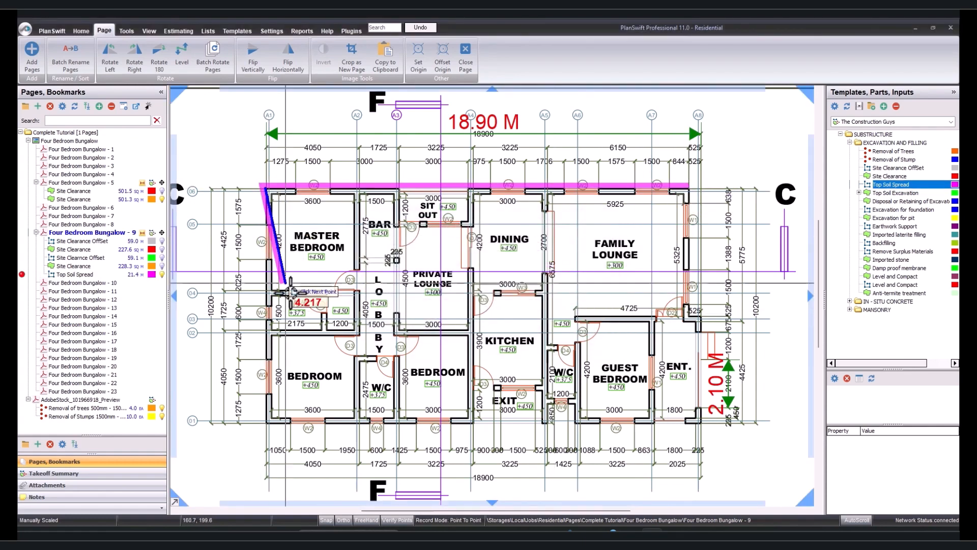
left_click(264, 423)
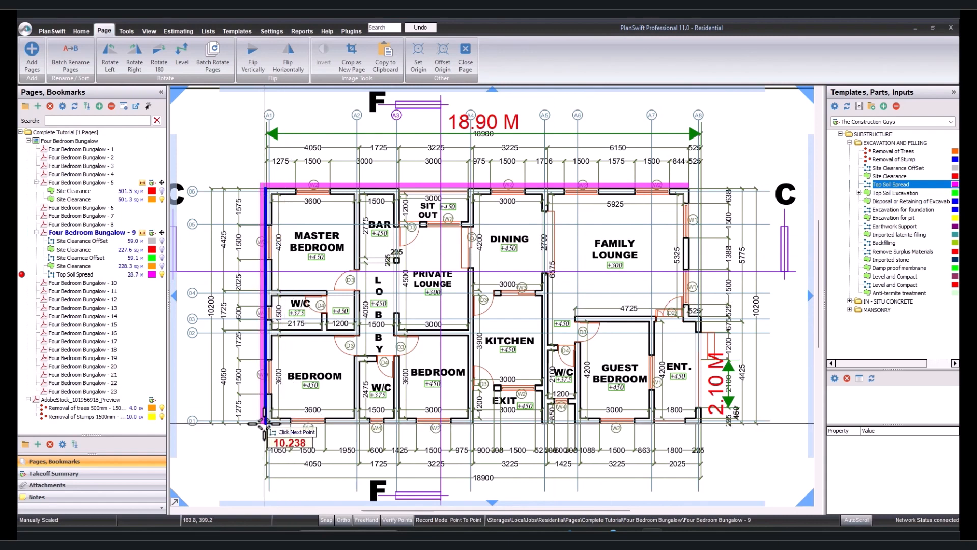
scroll(695, 422, "up", 3)
left_click(695, 419)
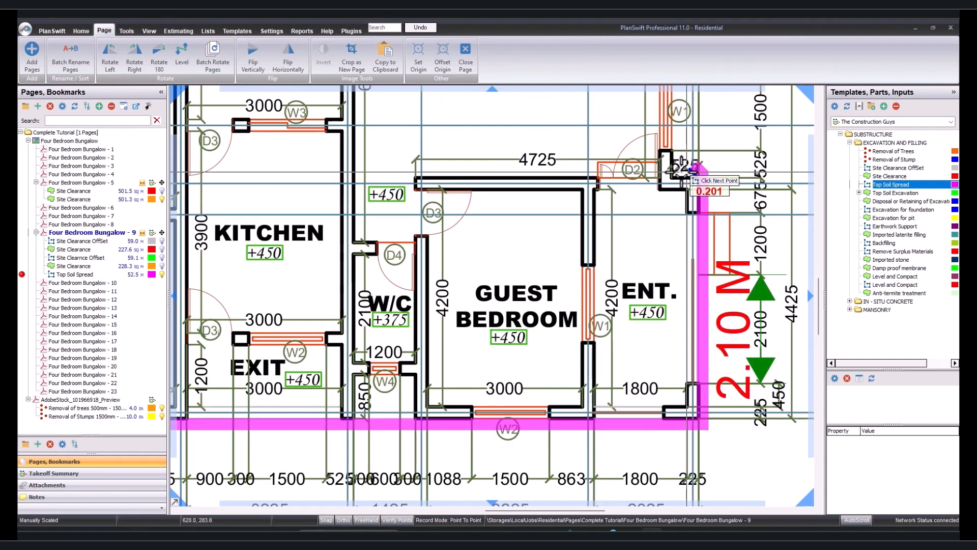
scroll(682, 97, "down", 3)
scroll(678, 91, "up", 3)
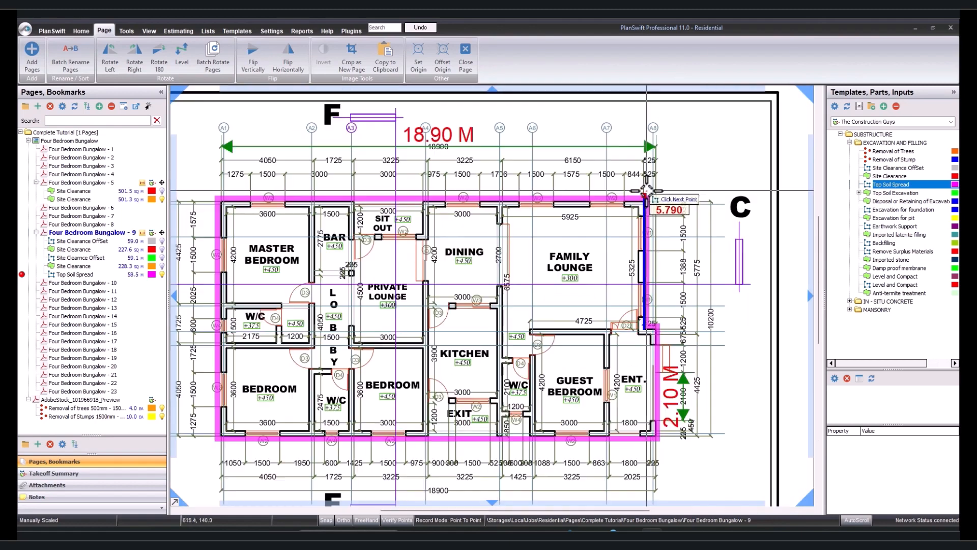
left_click(644, 193)
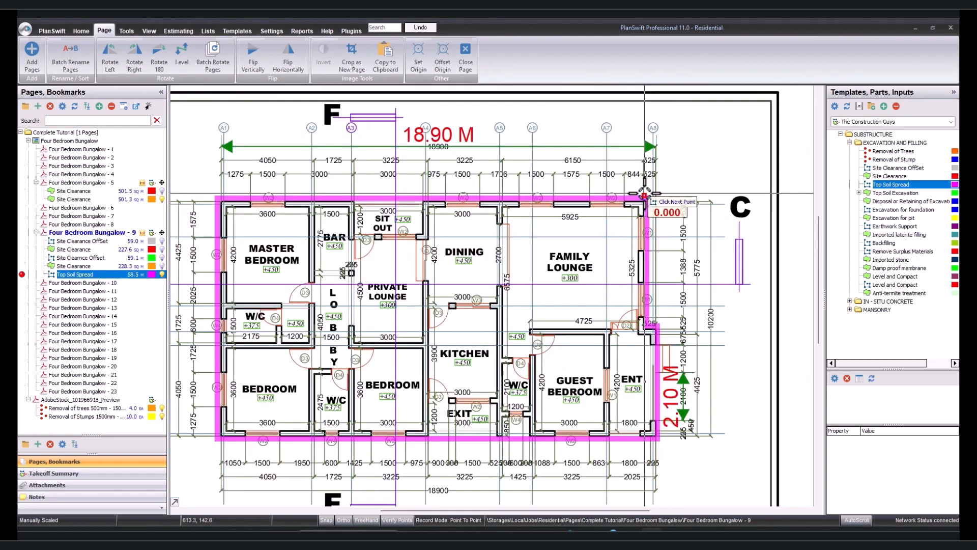
right_click(595, 246)
left_click(619, 269)
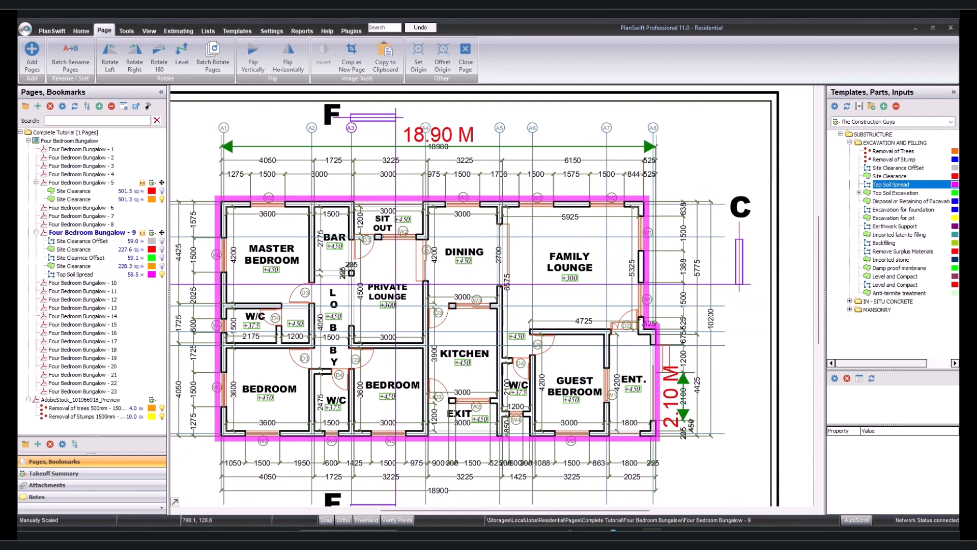
Take off the Top Soil Excavation area along the spread's outer edge using the template's existing properties, and stop recording.
left_click(859, 193)
double_click(837, 193)
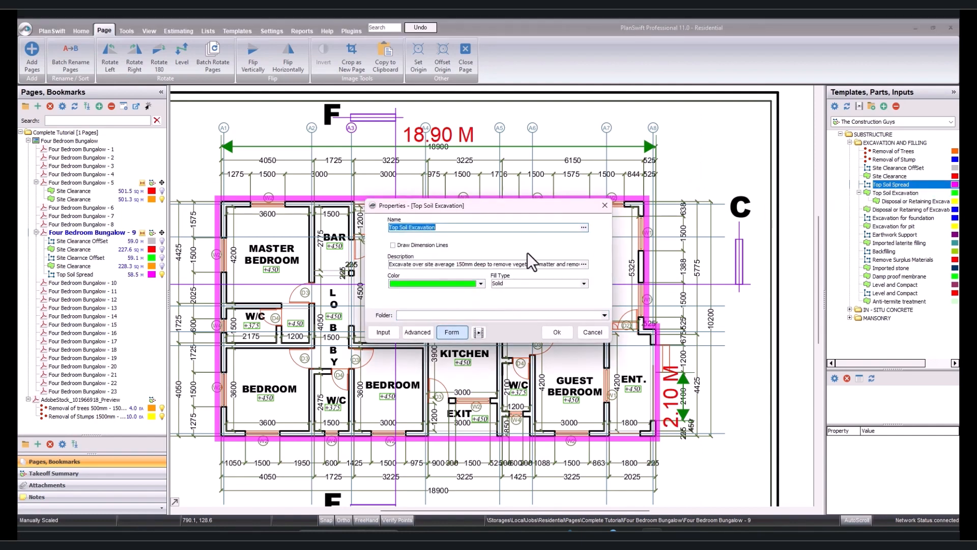
left_click(557, 333)
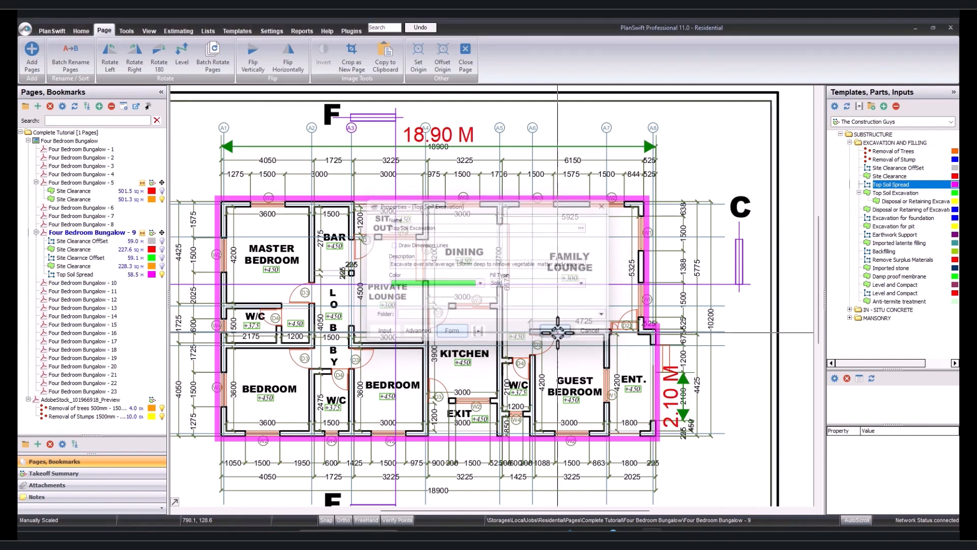
left_click(648, 196)
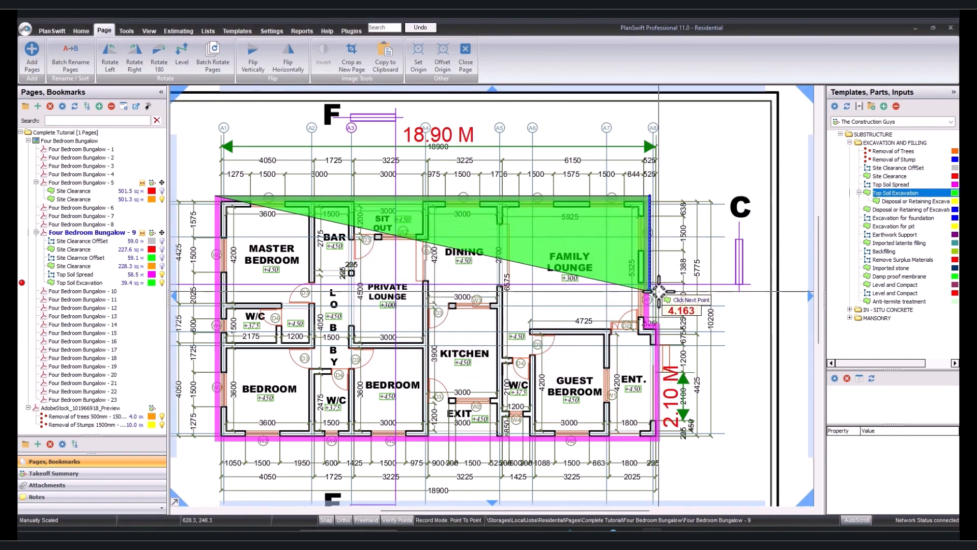
left_click(660, 324)
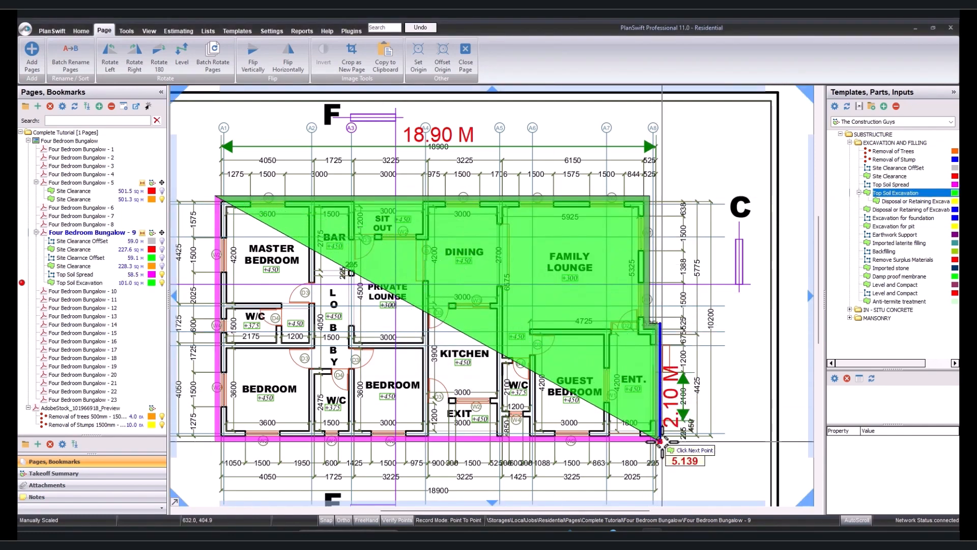
left_click(660, 440)
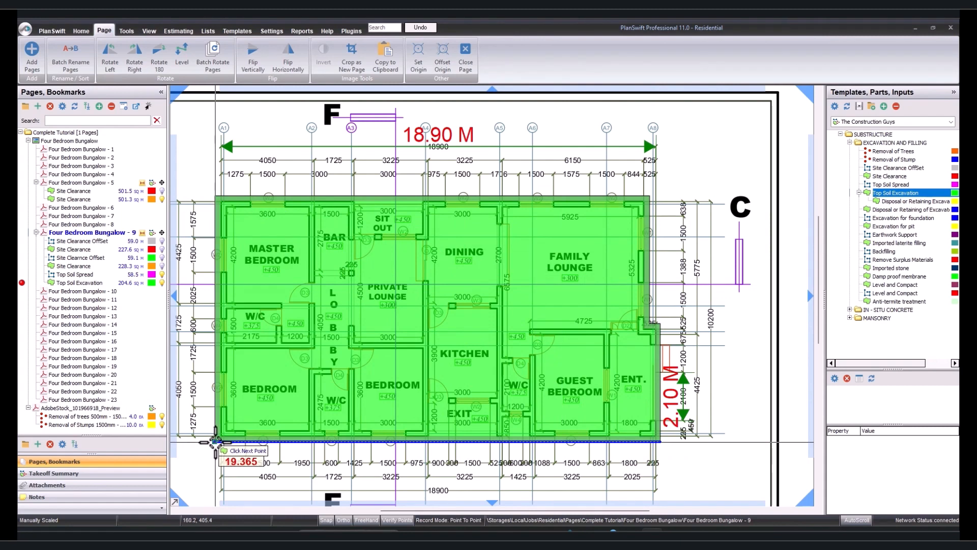
double_click(215, 440)
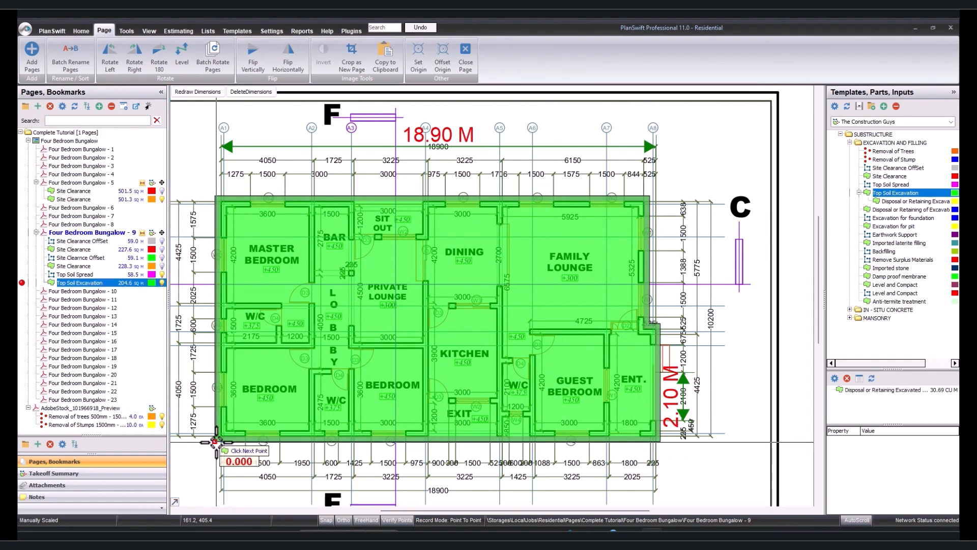
right_click(298, 371)
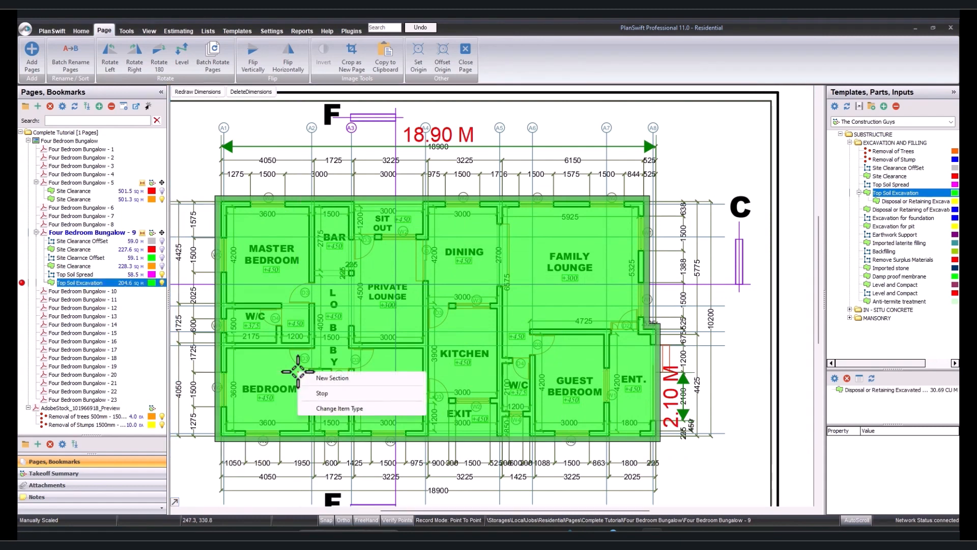
left_click(334, 393)
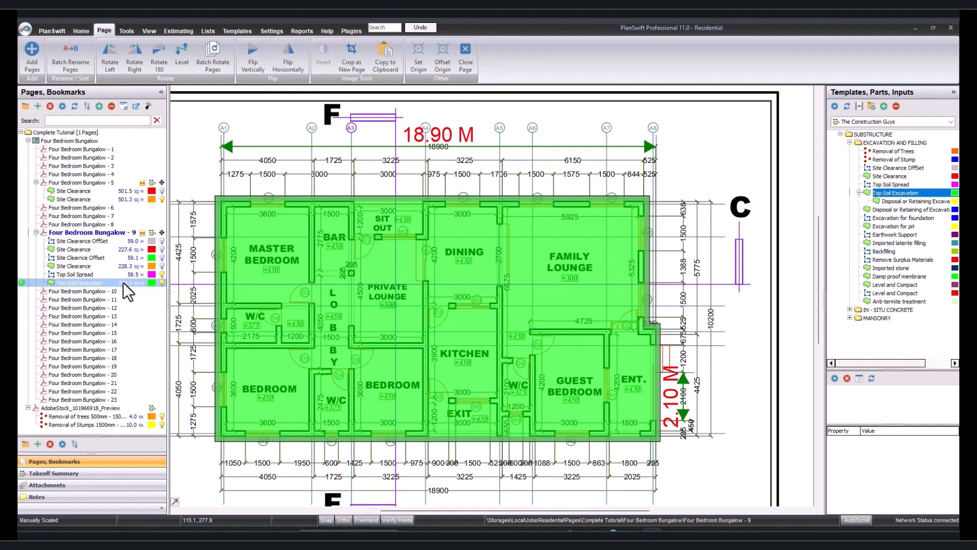
Start a separate Disposal or Retaining of Excavated Material takeoff with the depth set to 0.15.
mouse_move(627, 338)
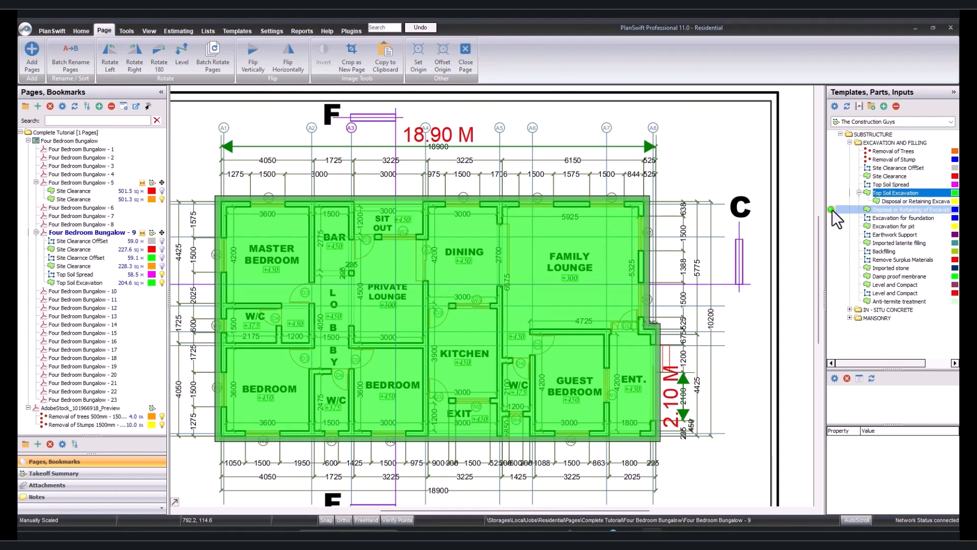
double_click(832, 210)
left_click(421, 246)
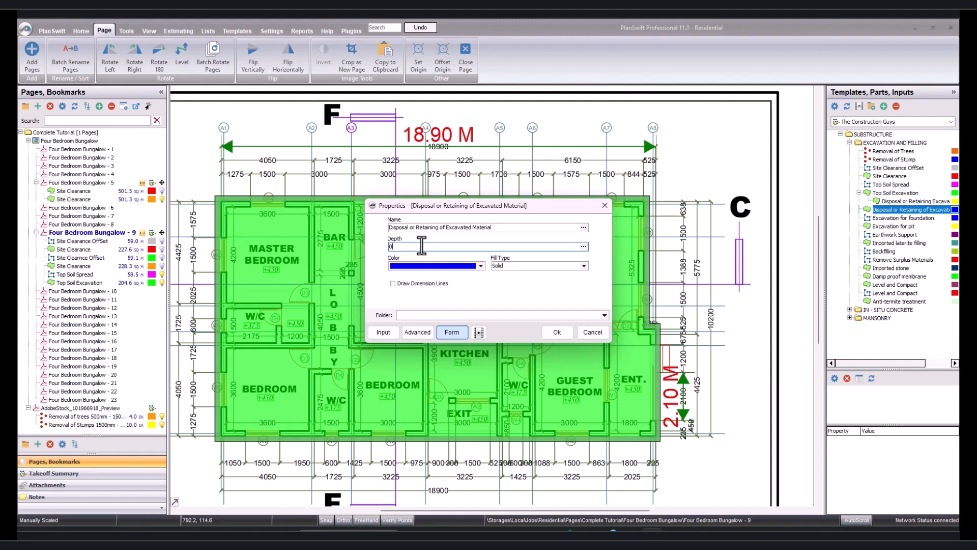
type("15")
left_click(558, 333)
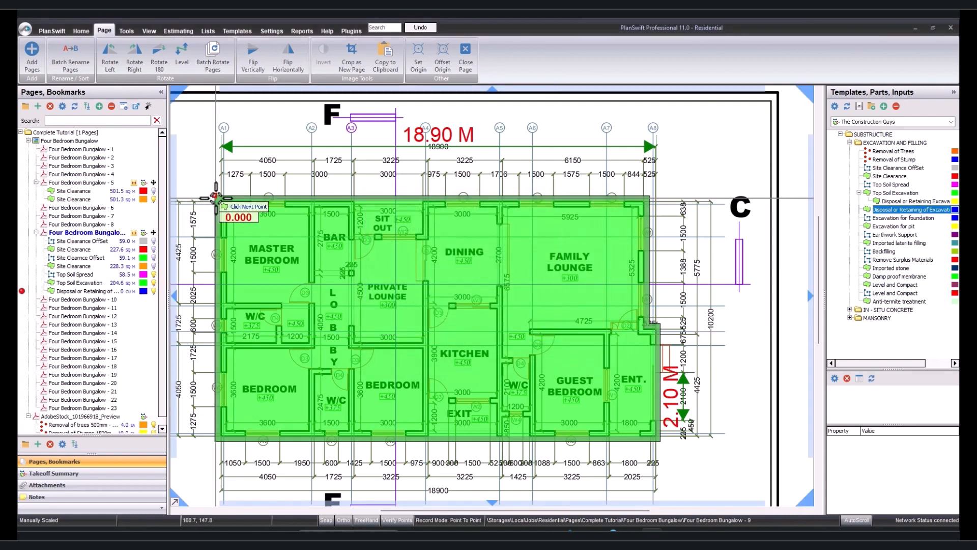
Trace the disposal area over the whole excavated footprint, following the step at the entrance, and stop recording.
left_click(216, 196)
left_click(650, 195)
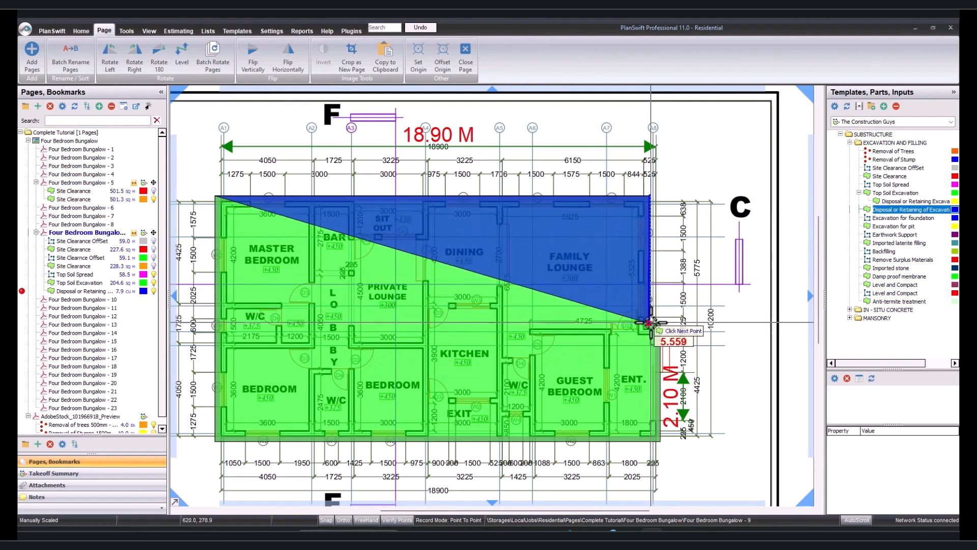
left_click(660, 323)
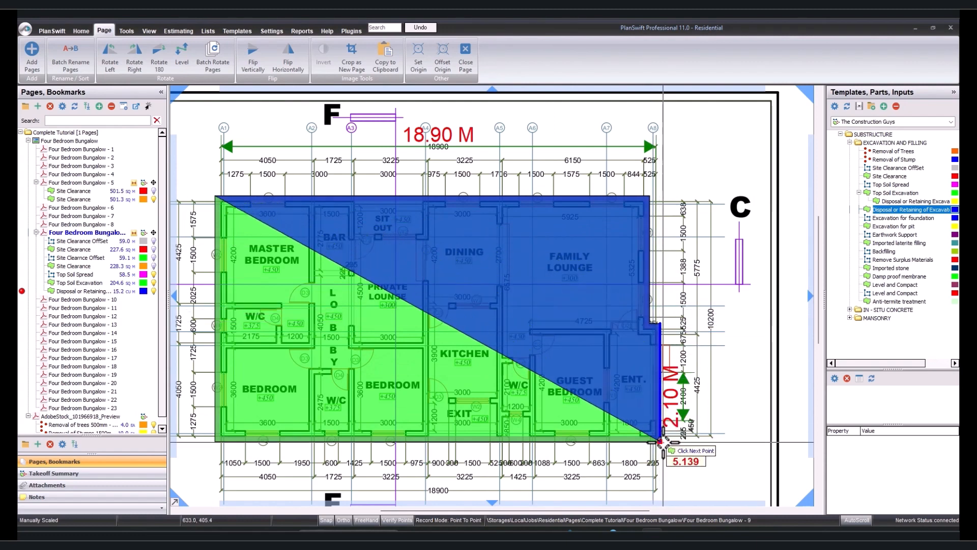
left_click(660, 440)
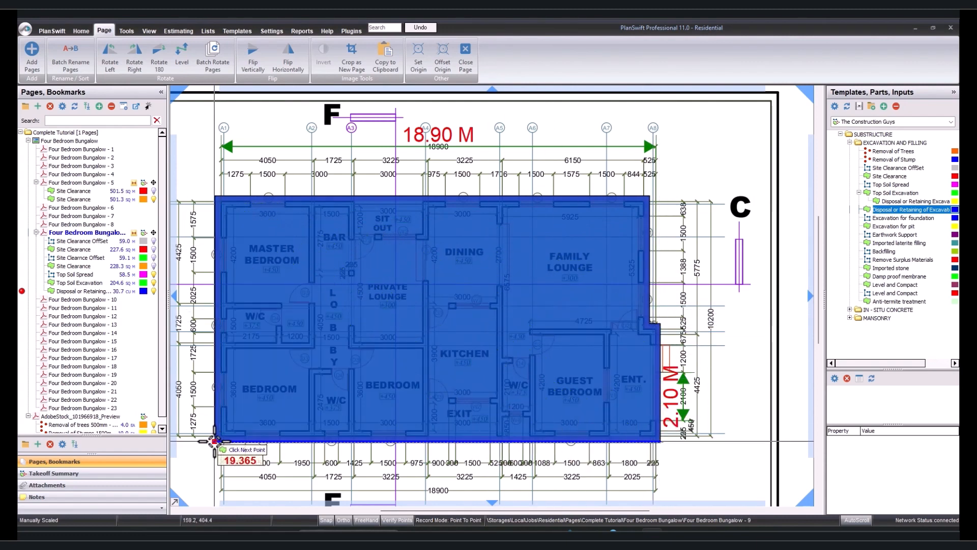
left_click(215, 440)
right_click(295, 332)
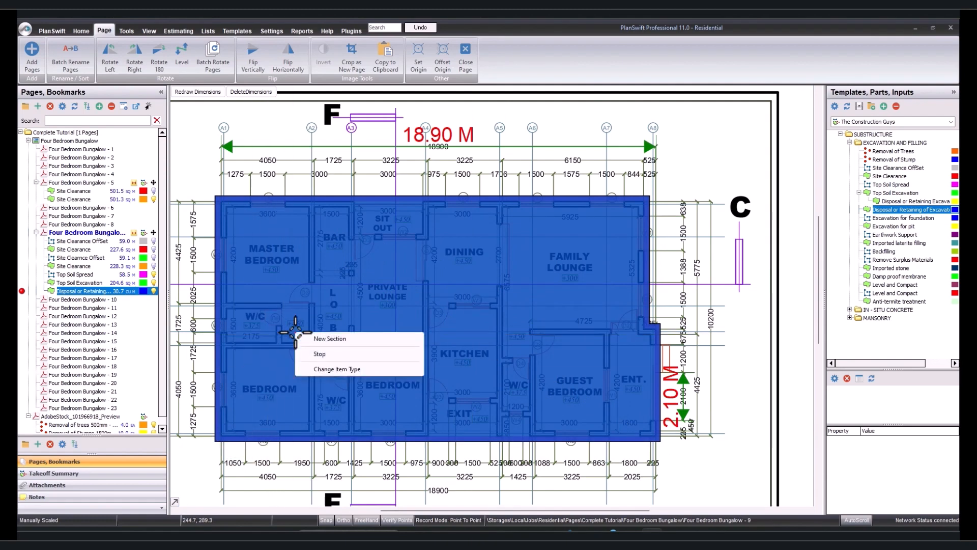
left_click(329, 354)
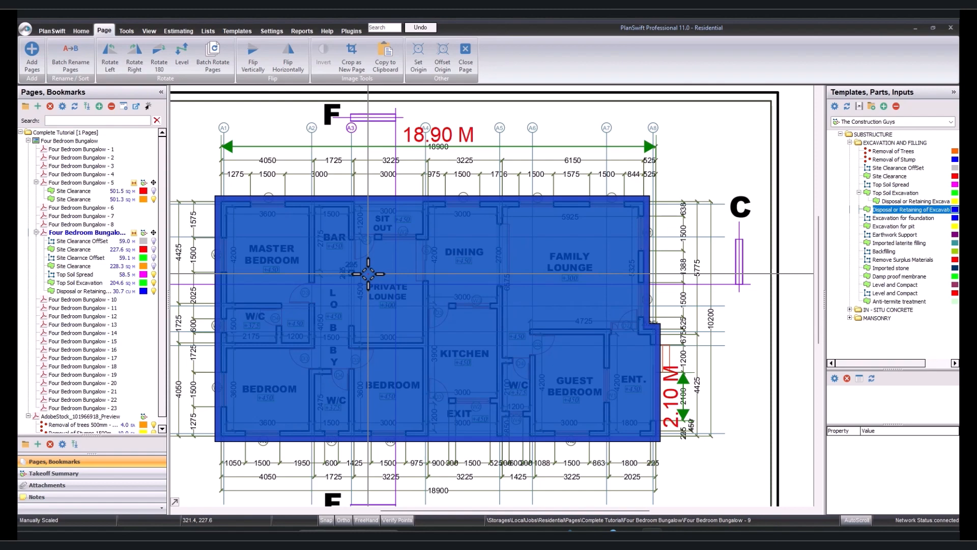
left_click(859, 192)
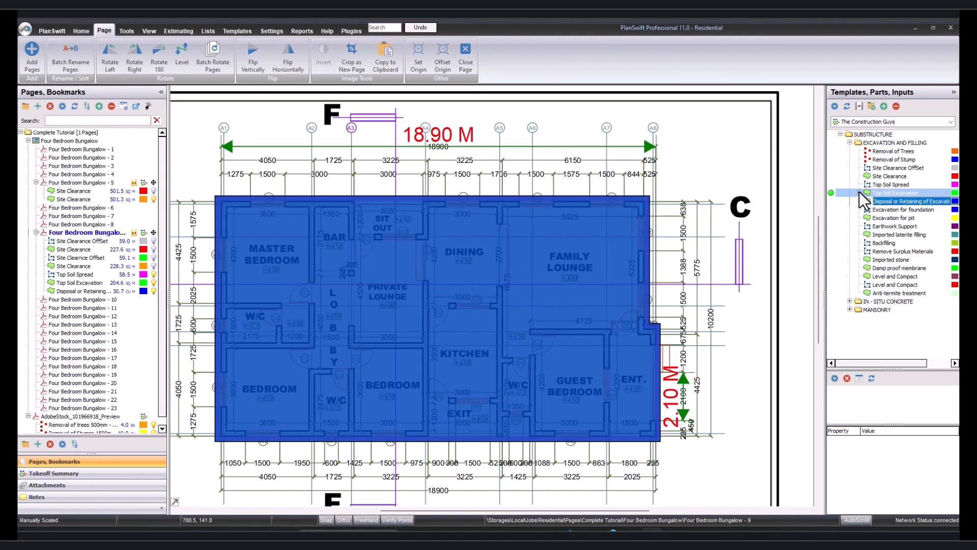
left_click(859, 193)
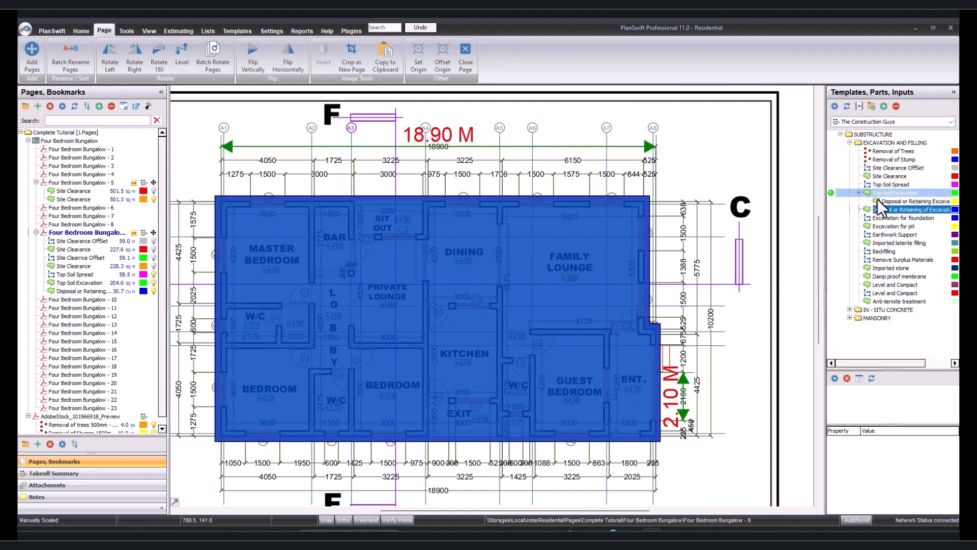